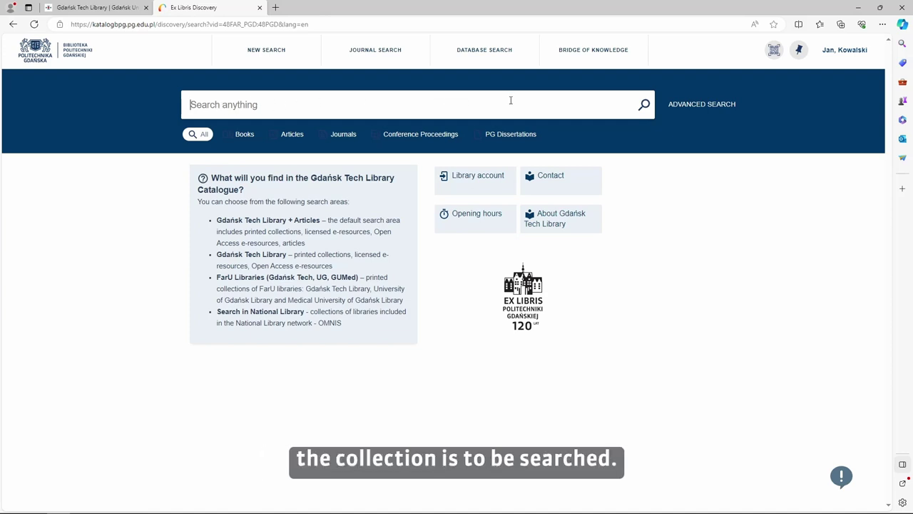
Check the available search scopes, then enter 'organic chemistry' as the search query.
left_click(645, 106)
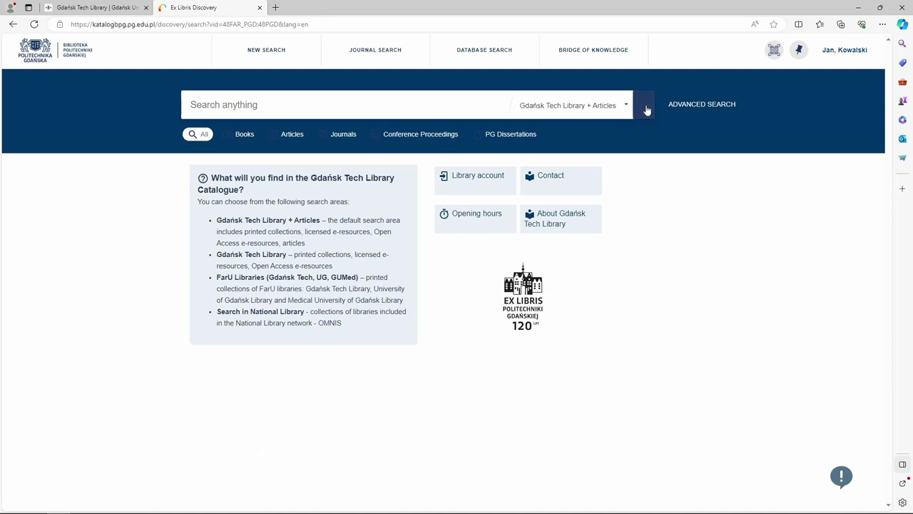
left_click(605, 108)
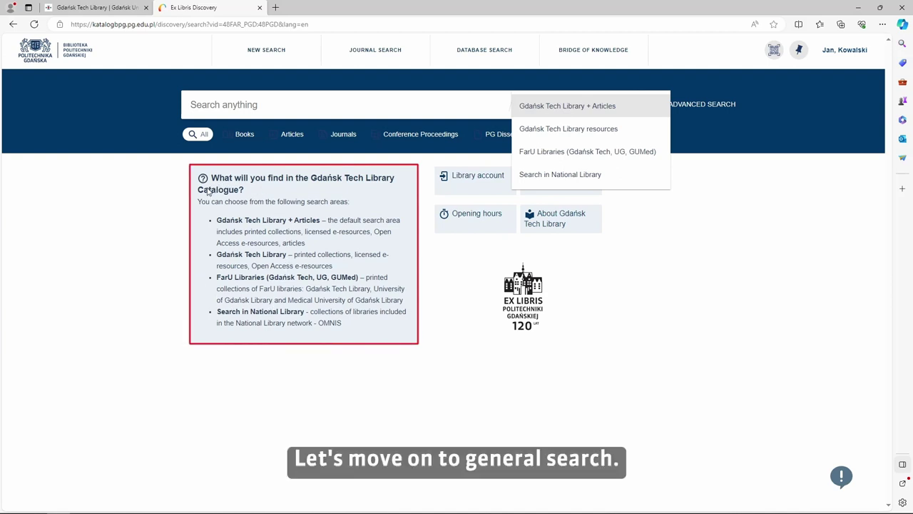
left_click(259, 104)
type("o")
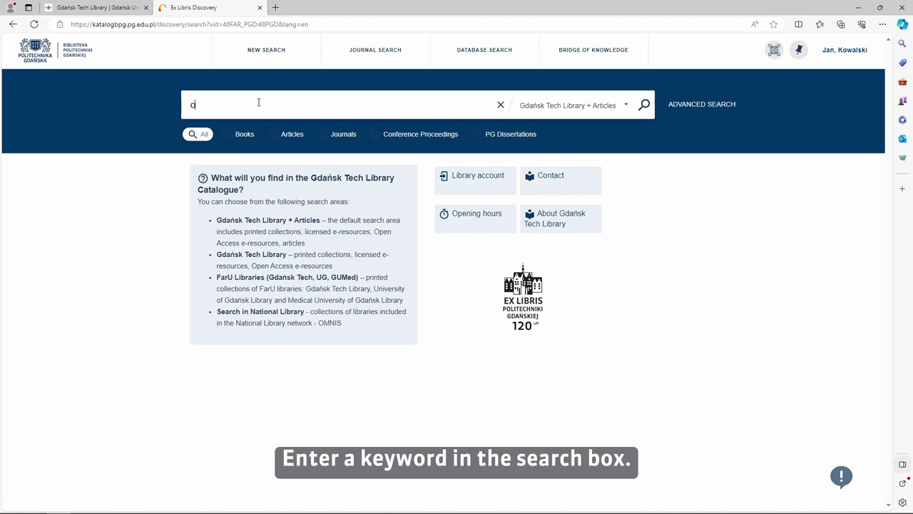
type("rganic")
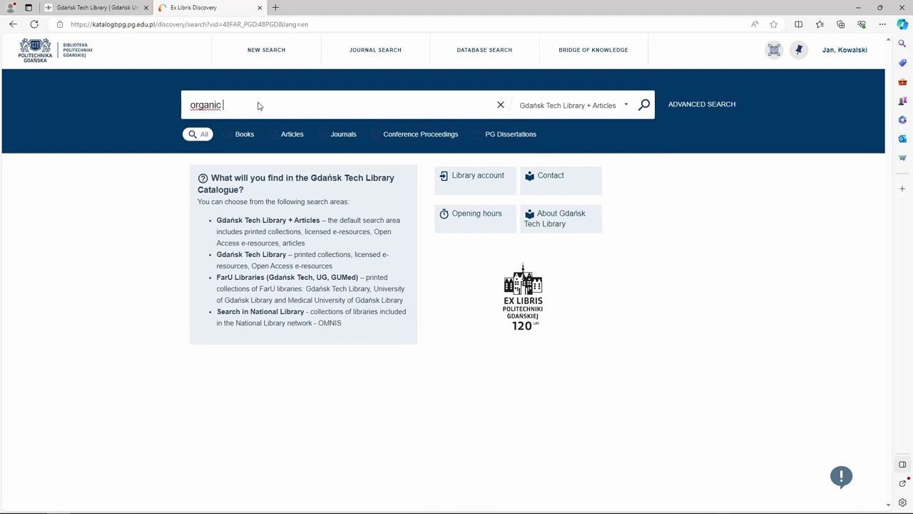
type(" chemist")
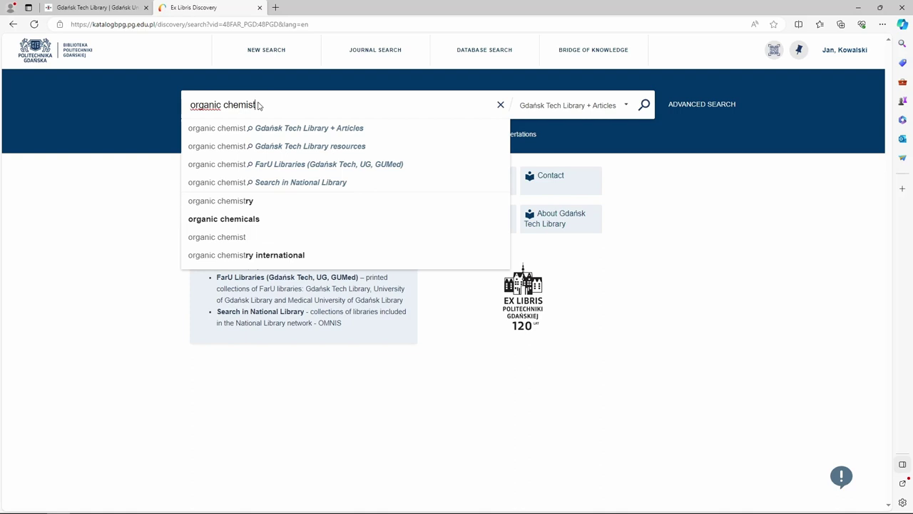
type("ry")
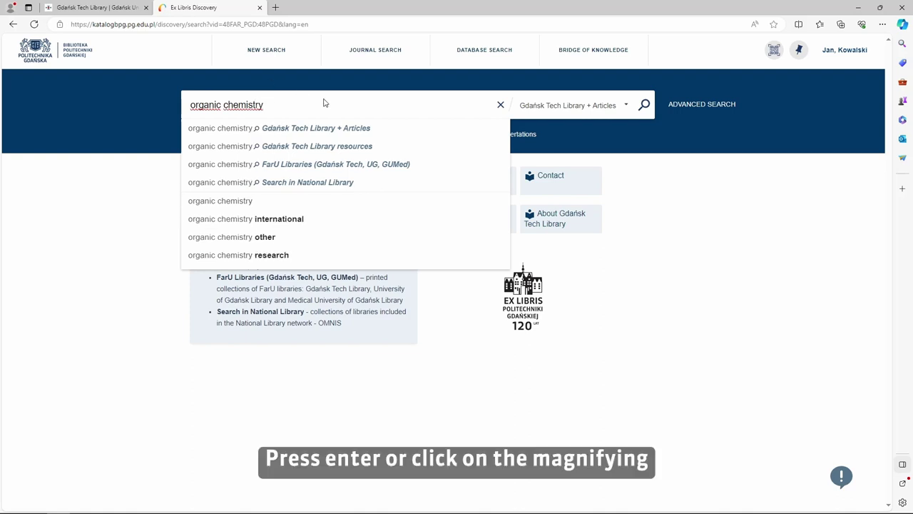
Run the 'organic chemistry' search to list its 15,205,711 results.
left_click(645, 106)
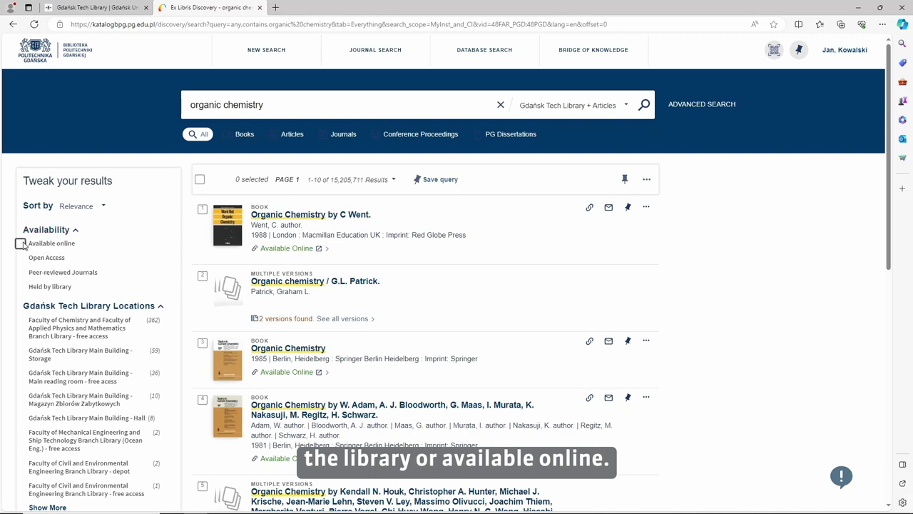
Tick the Held by library, Main Building - Storage and Books refinement filters.
left_click(20, 288)
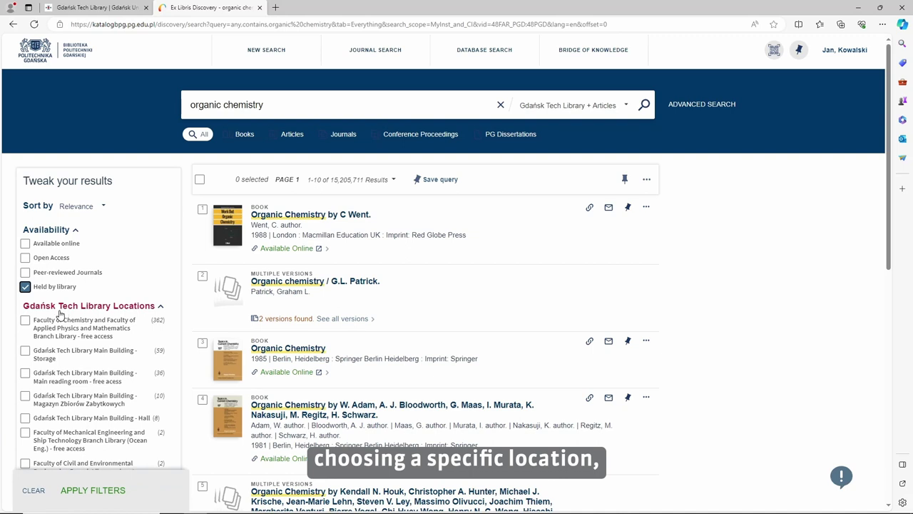
left_click(26, 351)
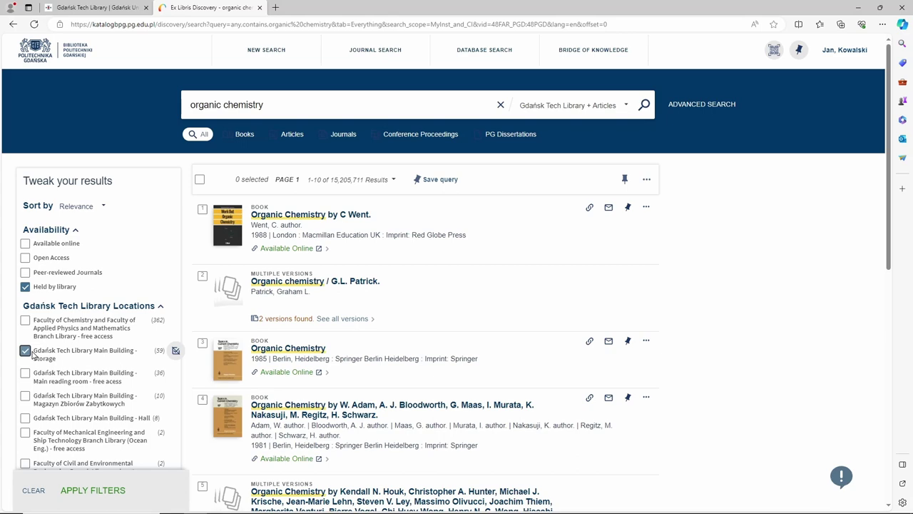
scroll(31, 355, "down", 3)
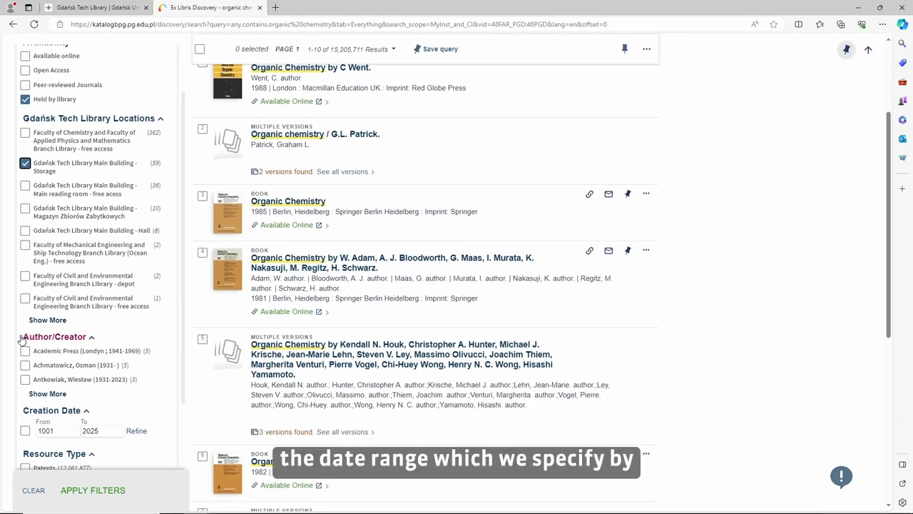
scroll(18, 341, "down", 2)
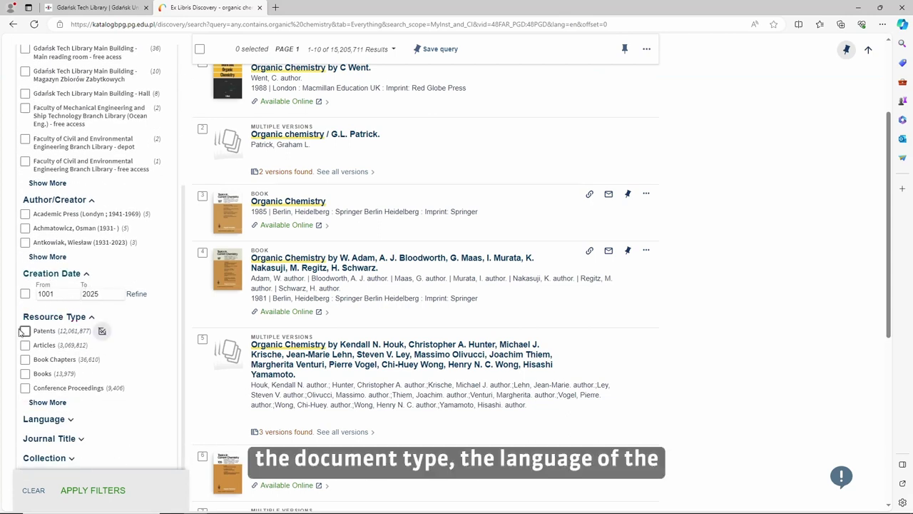
left_click(25, 374)
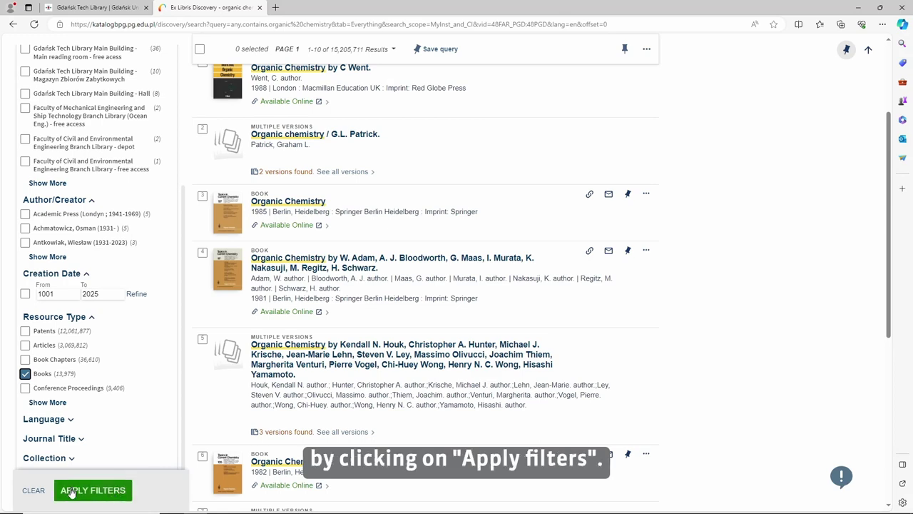
Apply the filters and remove the Main Building - Storage filter, leaving 344 results.
left_click(96, 495)
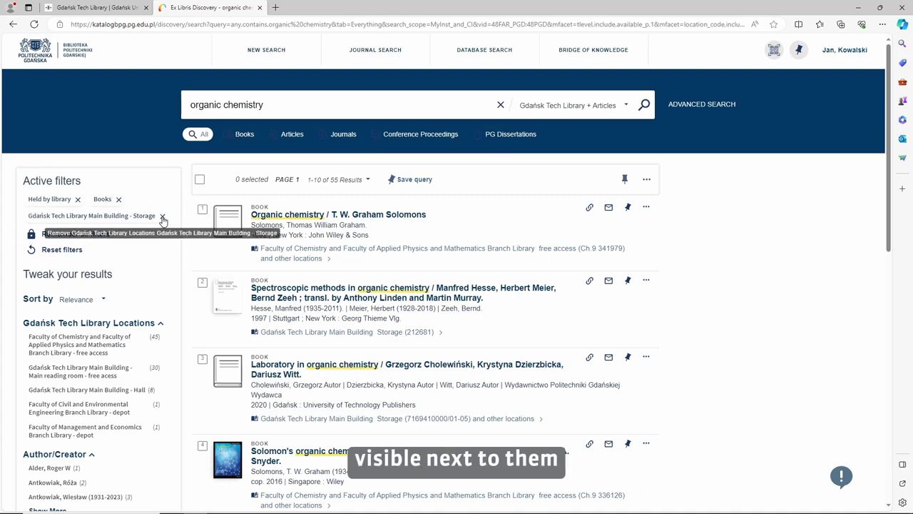
left_click(162, 217)
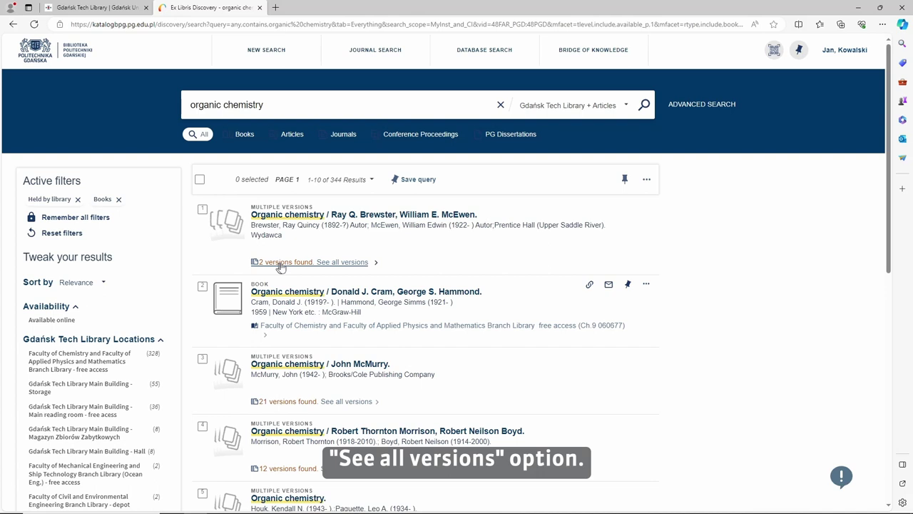
Show both versions of Brewster and McEwen's Organic chemistry, the first result.
left_click(345, 264)
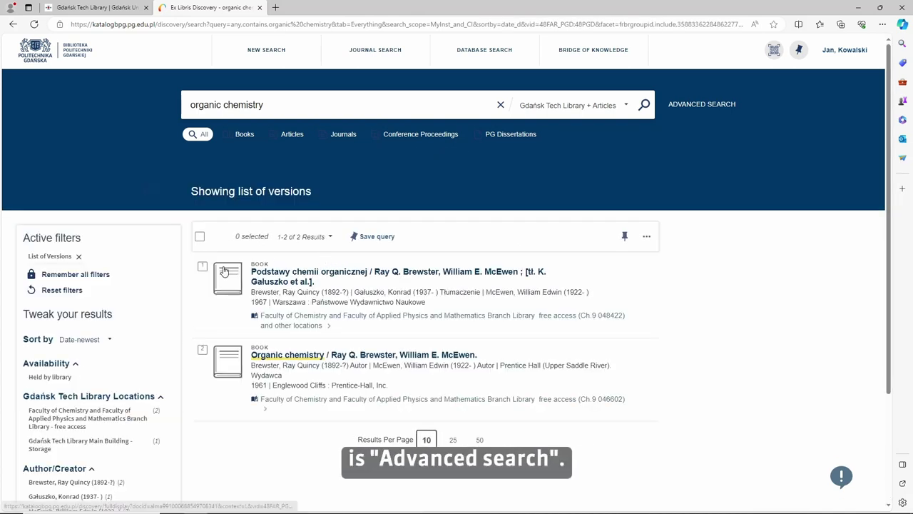
mouse_move(428, 300)
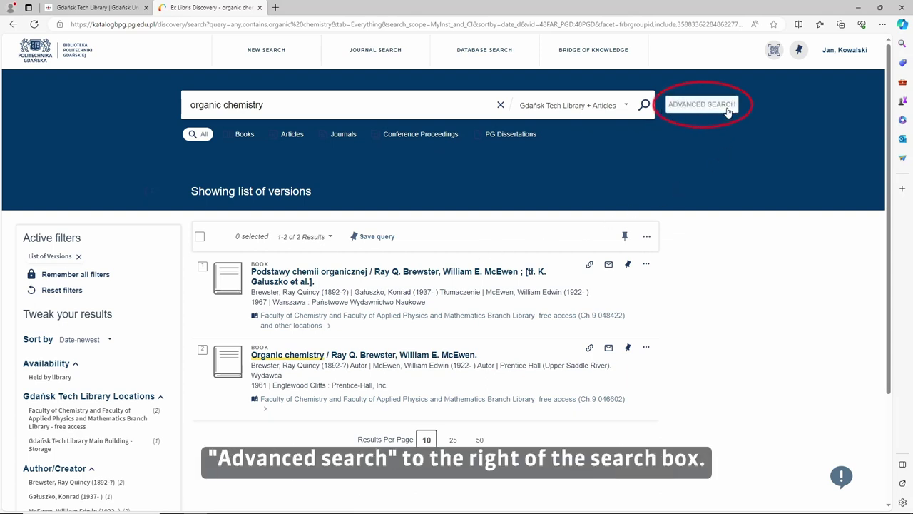
Open Advanced Search with 'organic chemistry' prefilled in the first query line.
left_click(728, 111)
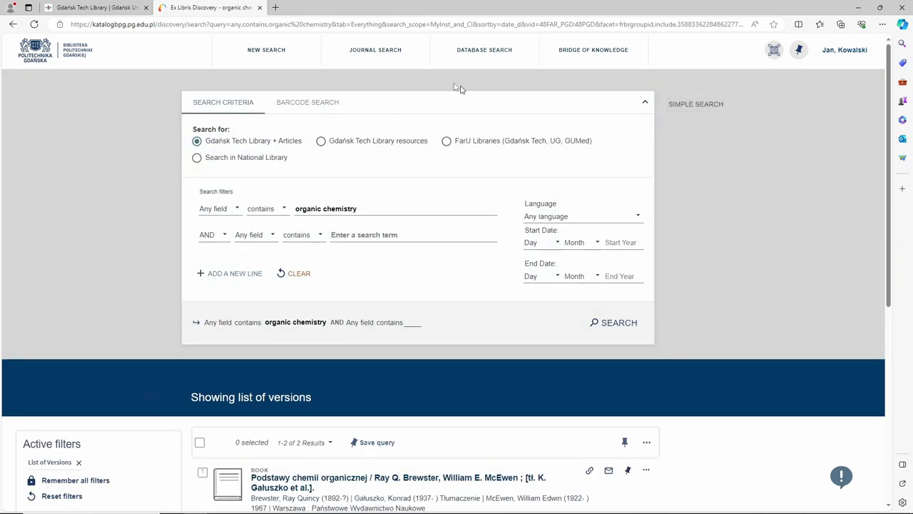